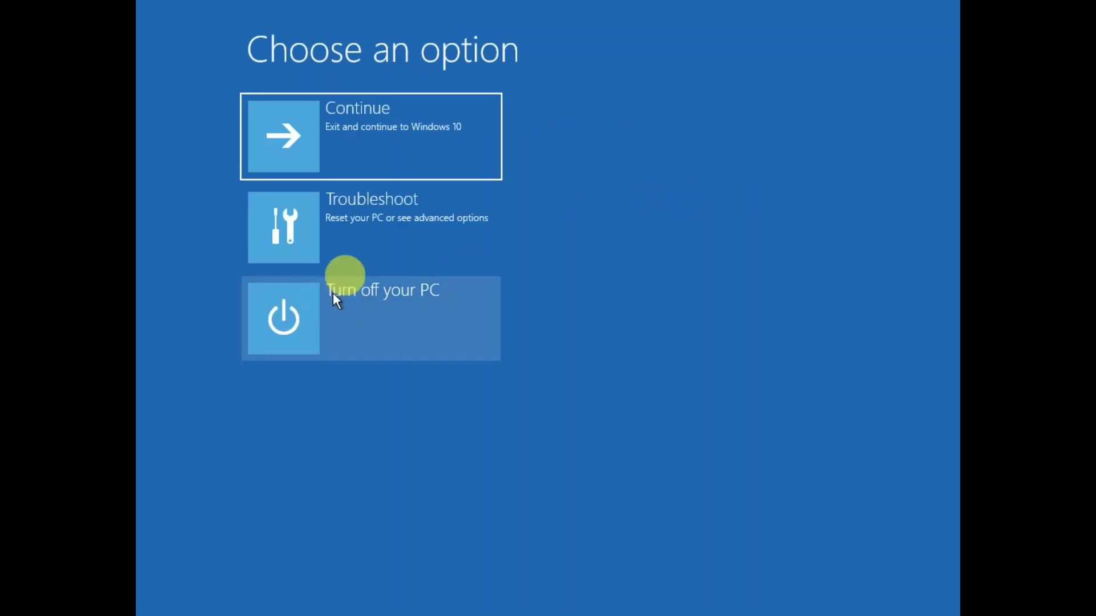
Go through Troubleshoot and Advanced options to launch the recovery Command Prompt
click(369, 233)
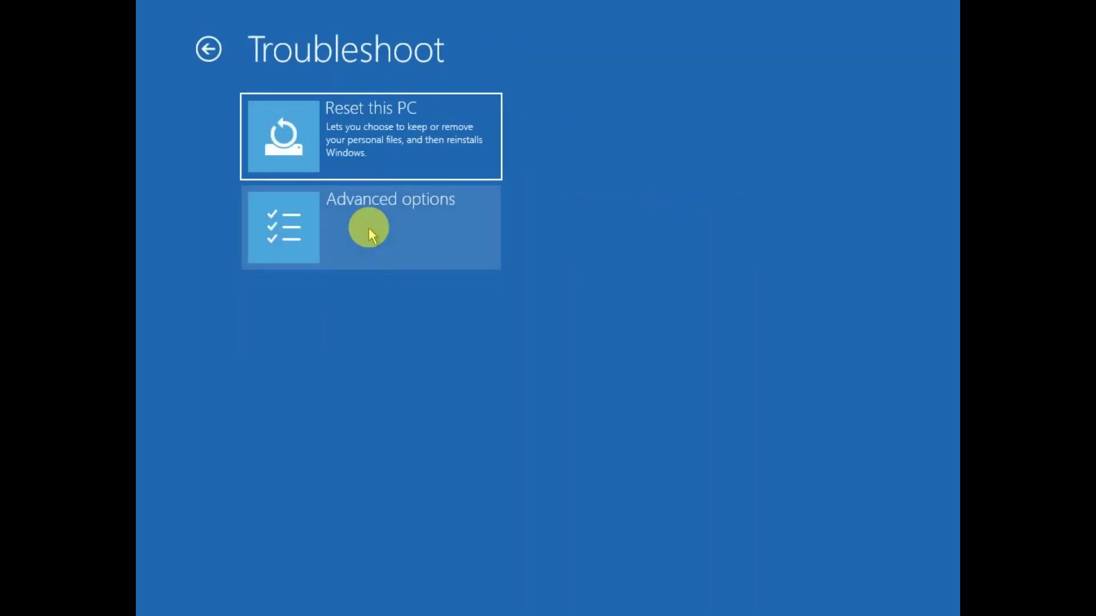
click(370, 229)
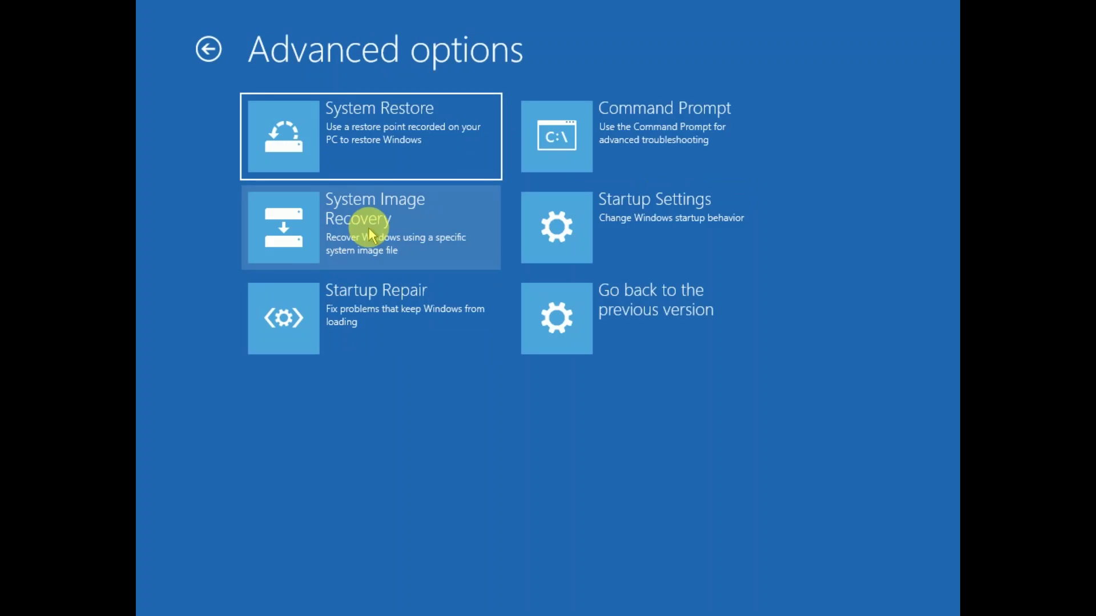
click(605, 134)
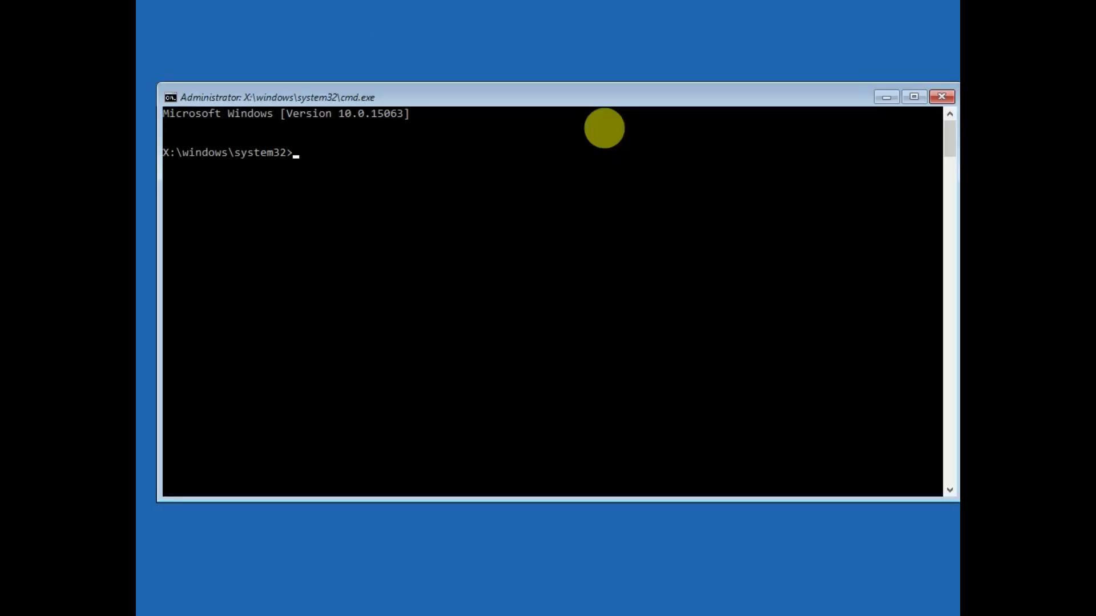
text(s)
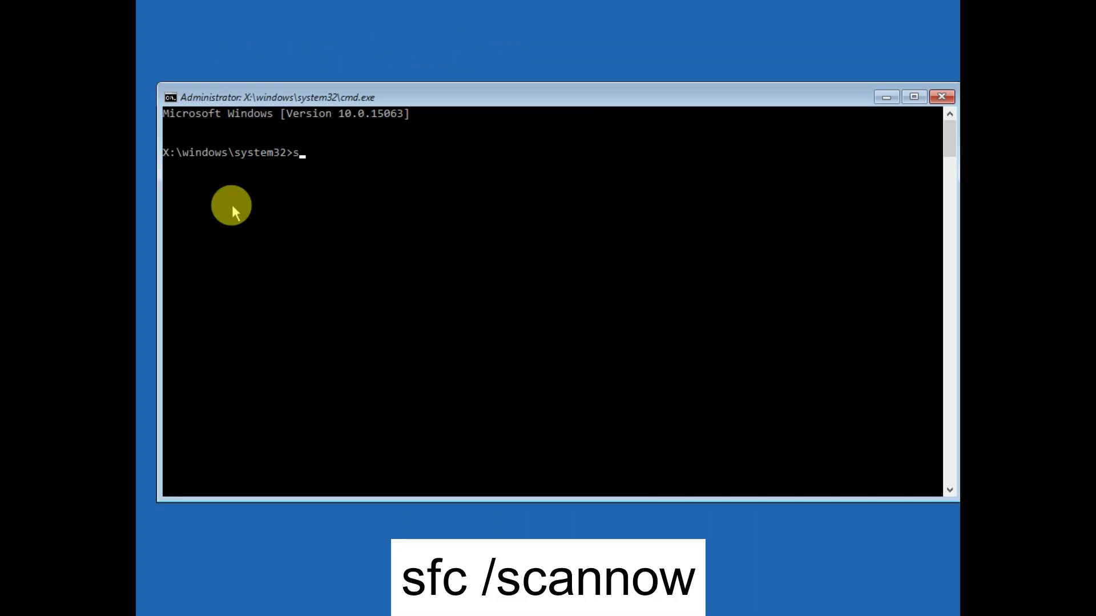
text(fc)
text( /)
text(sca)
text(nn)
text(ow)
Run sfc /scannow and let the system file verification reach 100%
key(Return)
text(chkdsk c)
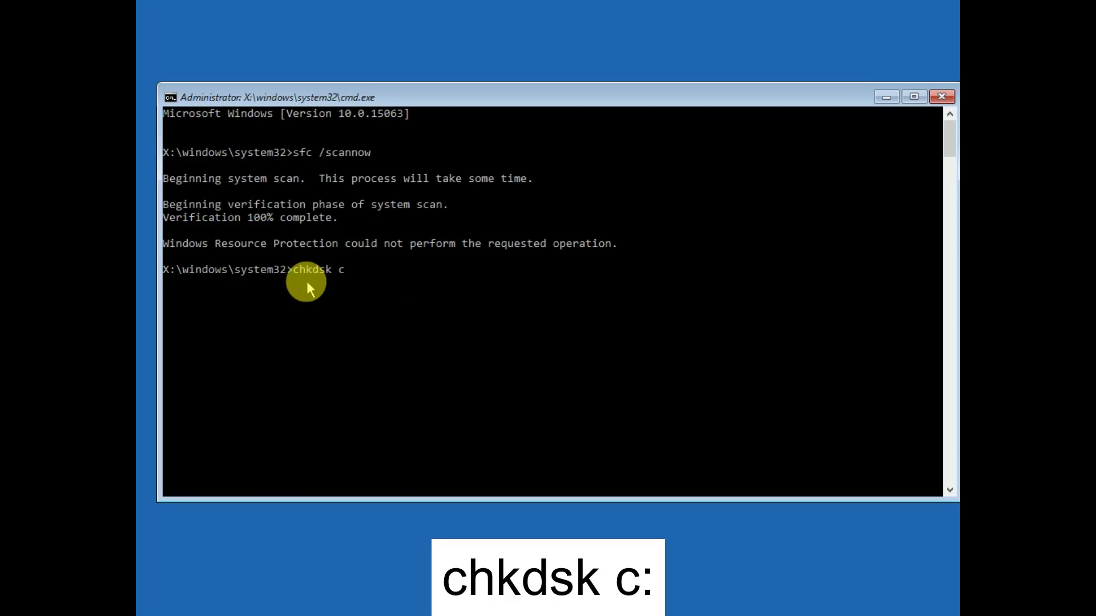
text(:)
Run chkdsk variants on drive C, ending with a fixing check that reports no file system problems
key(Return)
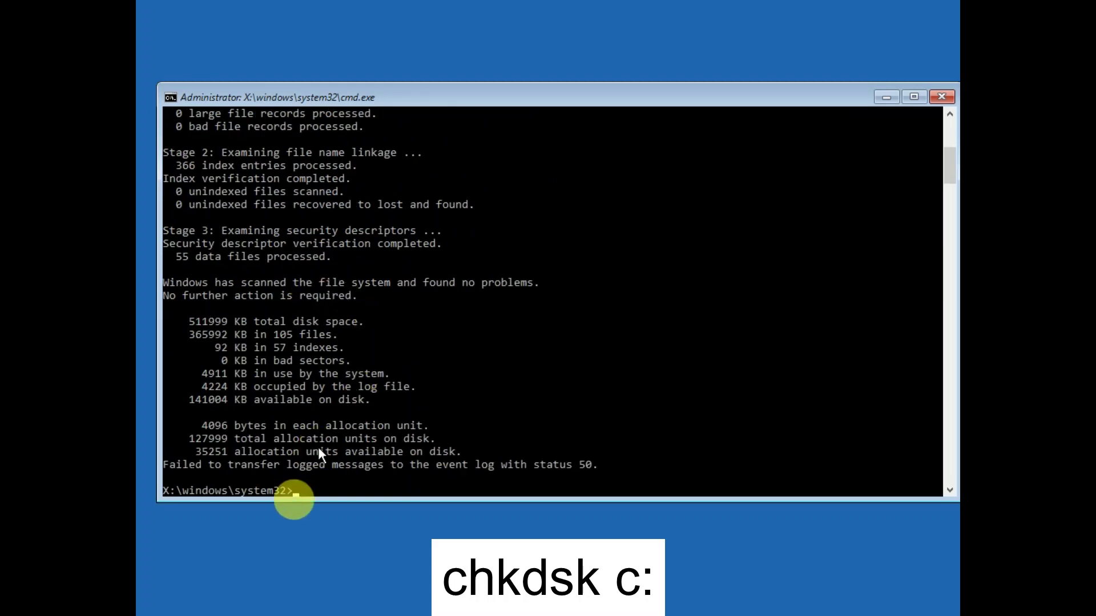
key(Up)
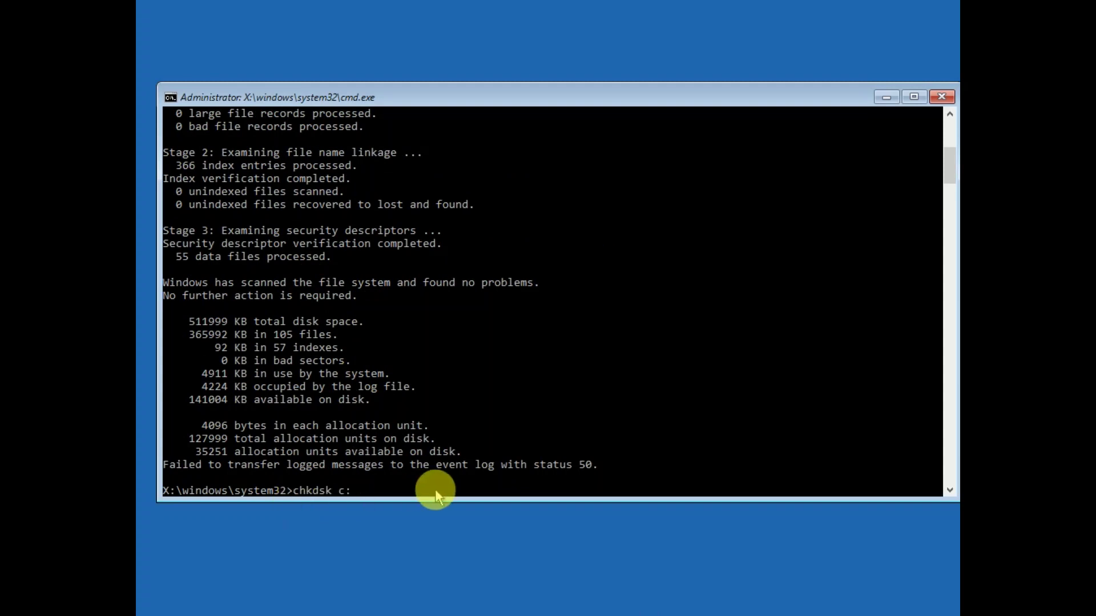
key(BackSpace)
key(BackSpace)
key(BackSpace)
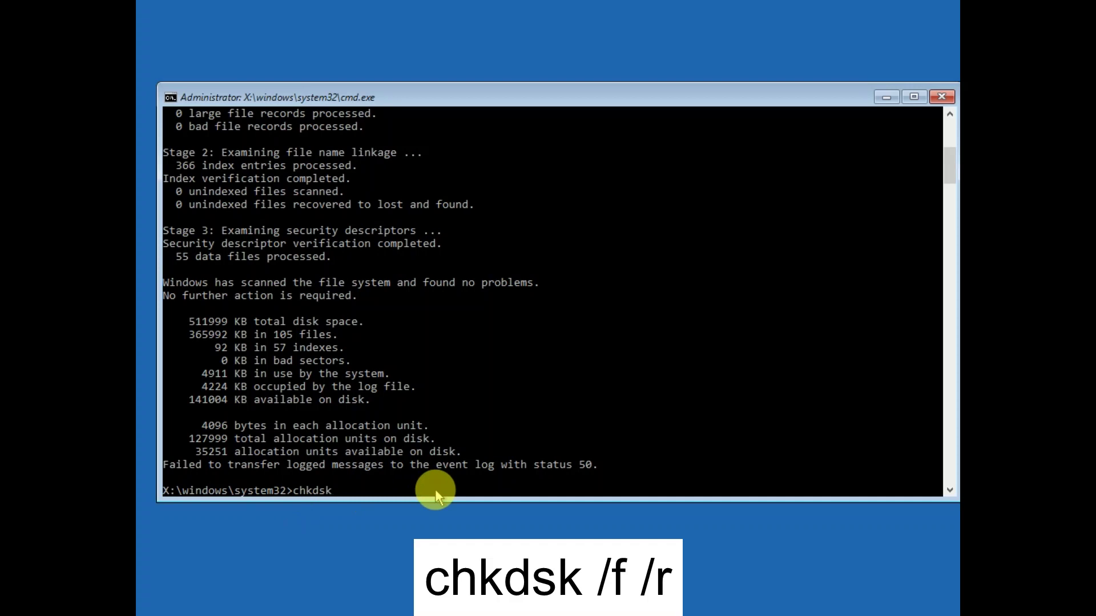
text( /f )
text(/r)
key(Return)
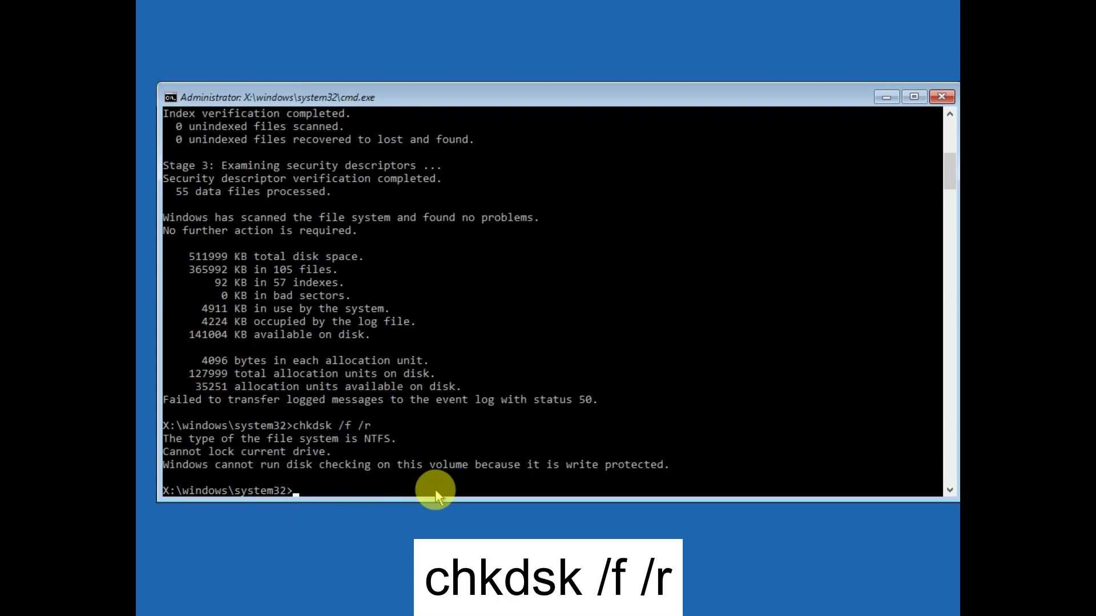
key(Up)
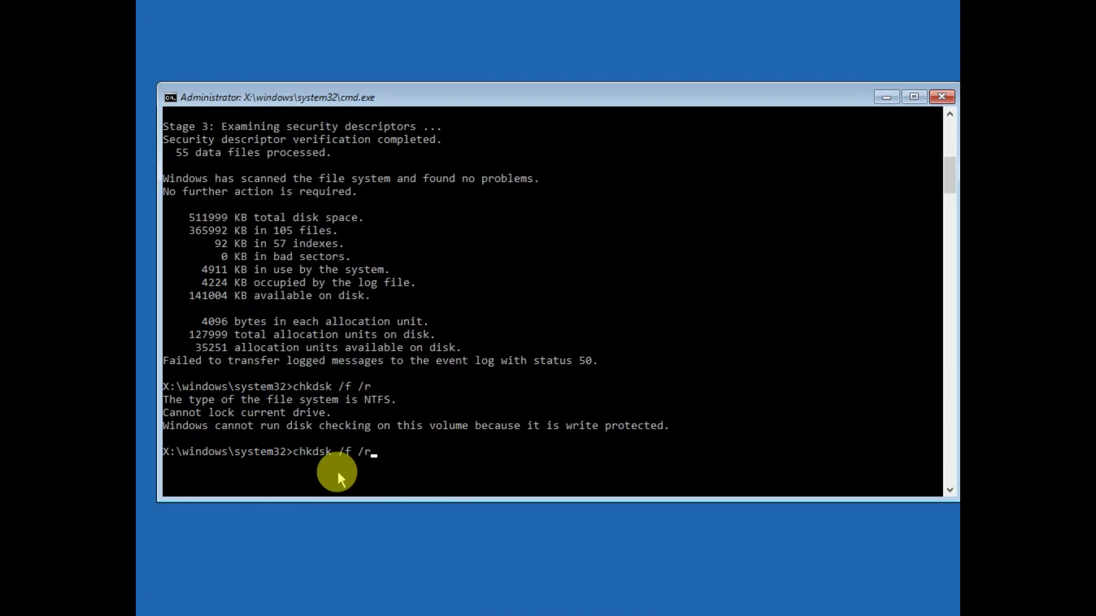
key(BackSpace)
key(BackSpace)
key(BackSpace)
text(:)
key(Return)
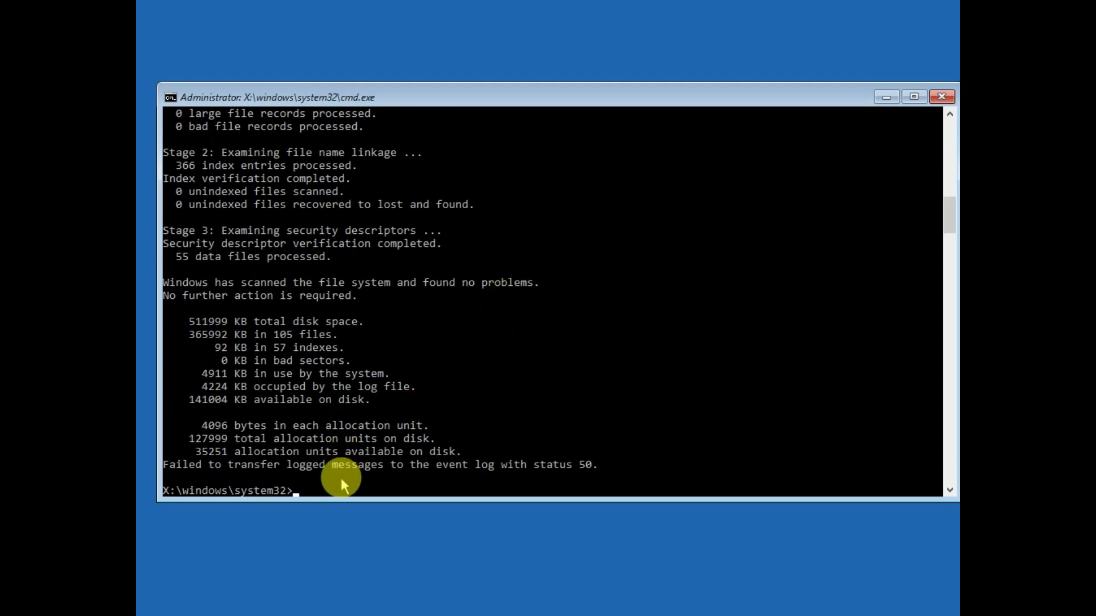
text(exit)
Exit the prompt, continue to Windows 10, then maximize and close the Settings window on the desktop
key(Return)
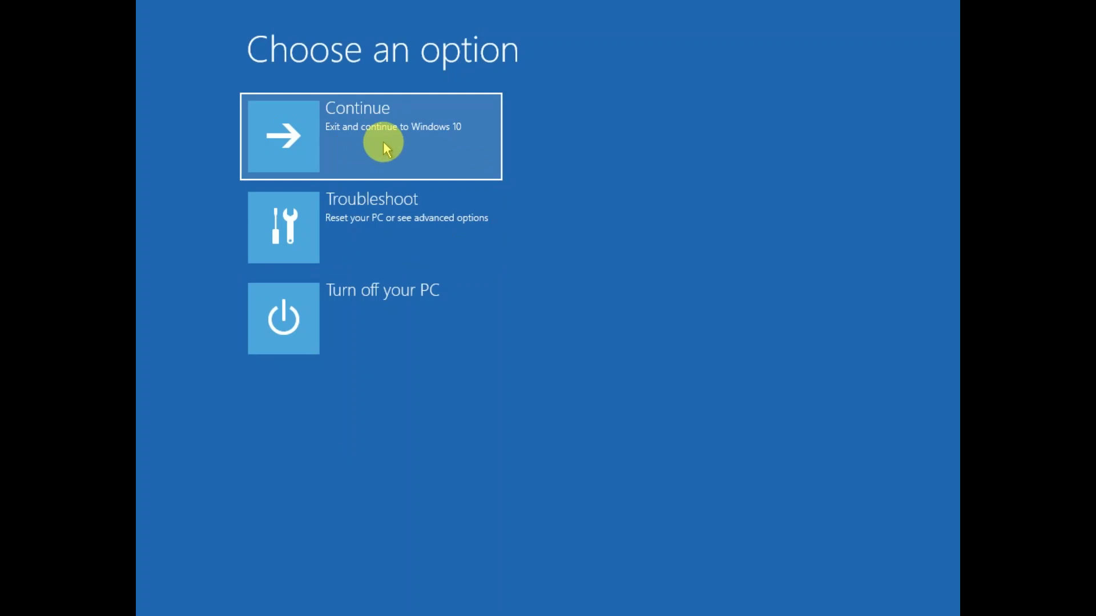
click(426, 135)
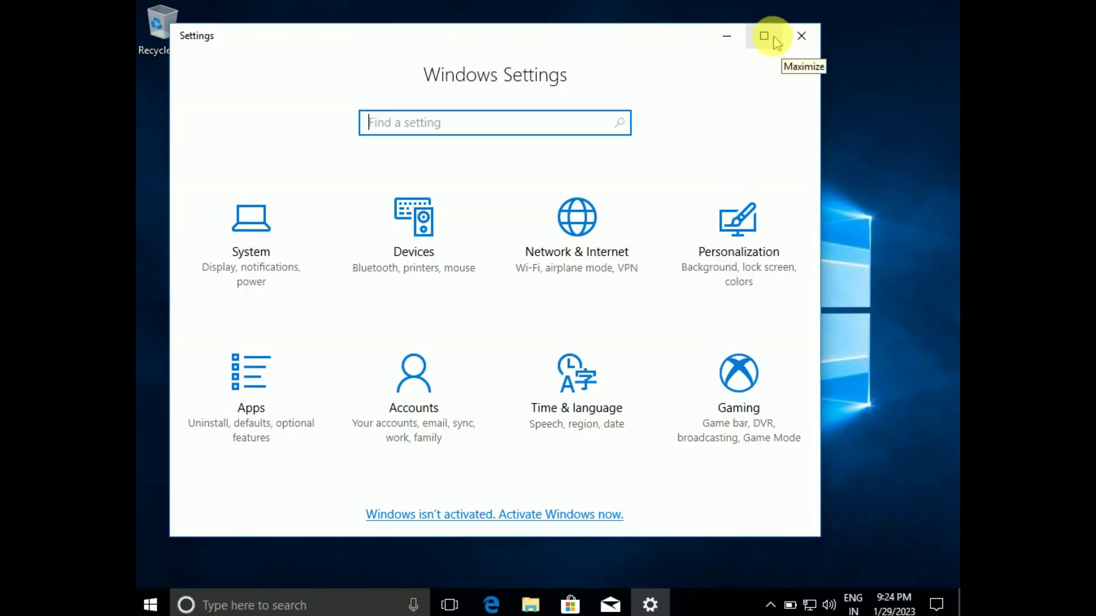
click(771, 36)
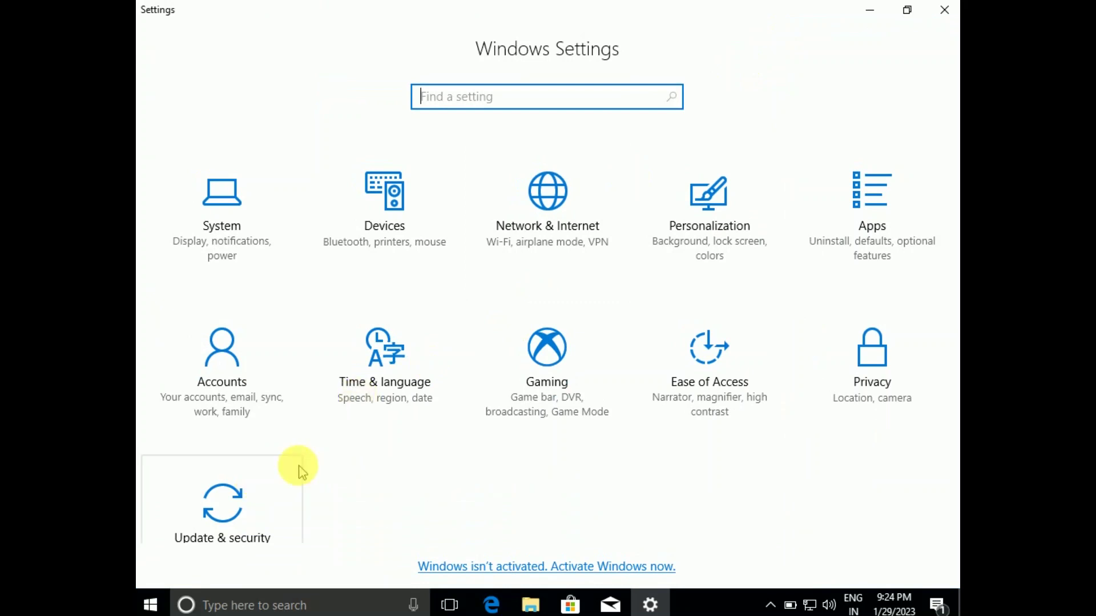
click(948, 23)
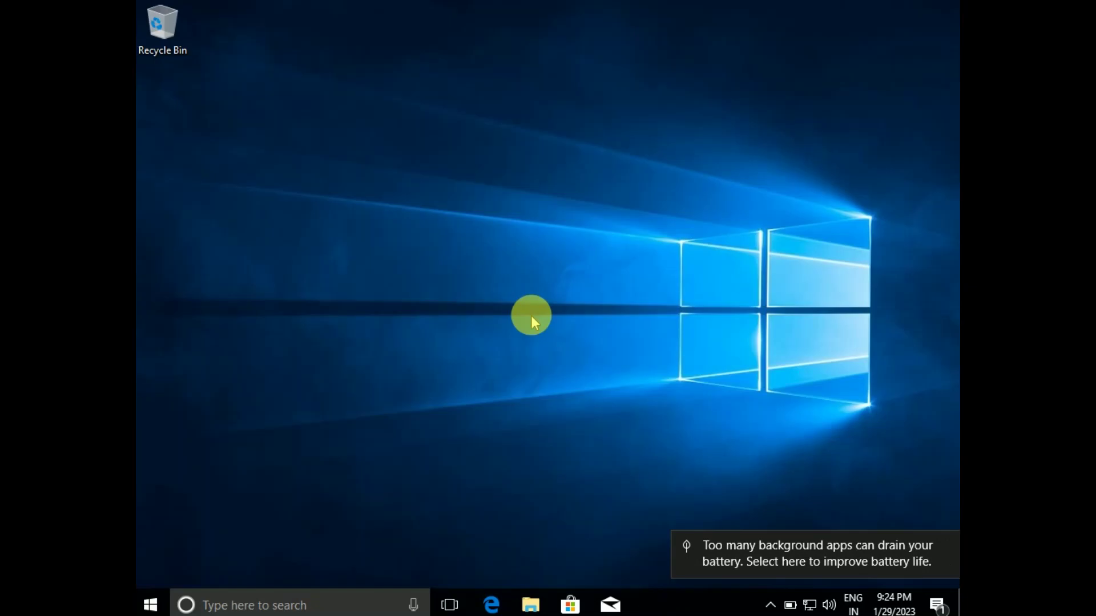
Launch msconfig from Run and browse its Startup, Boot and Services tabs
key(super+r)
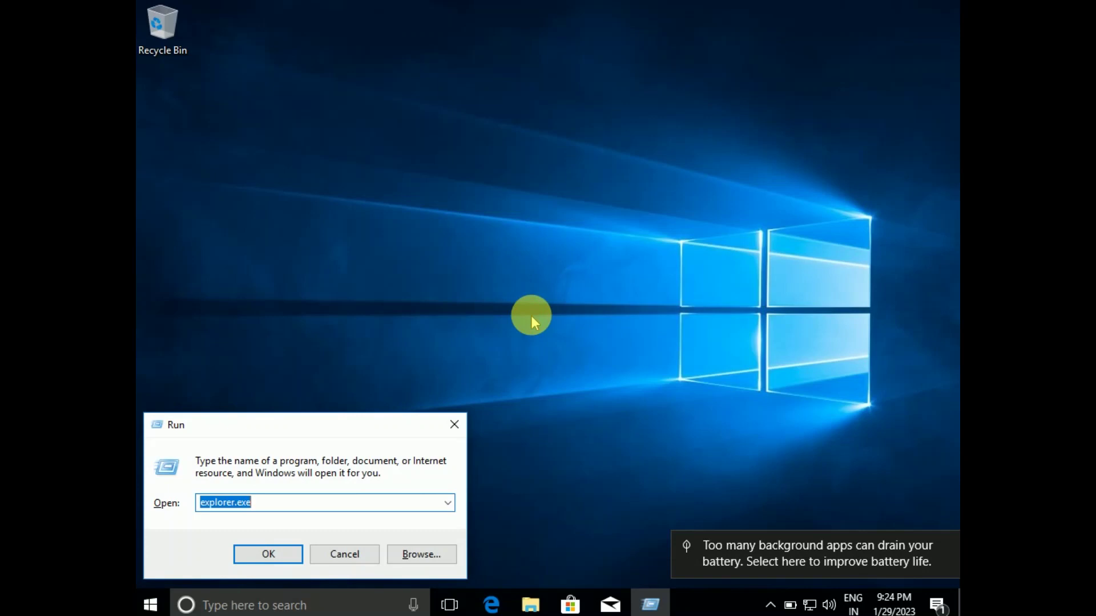
text(msc)
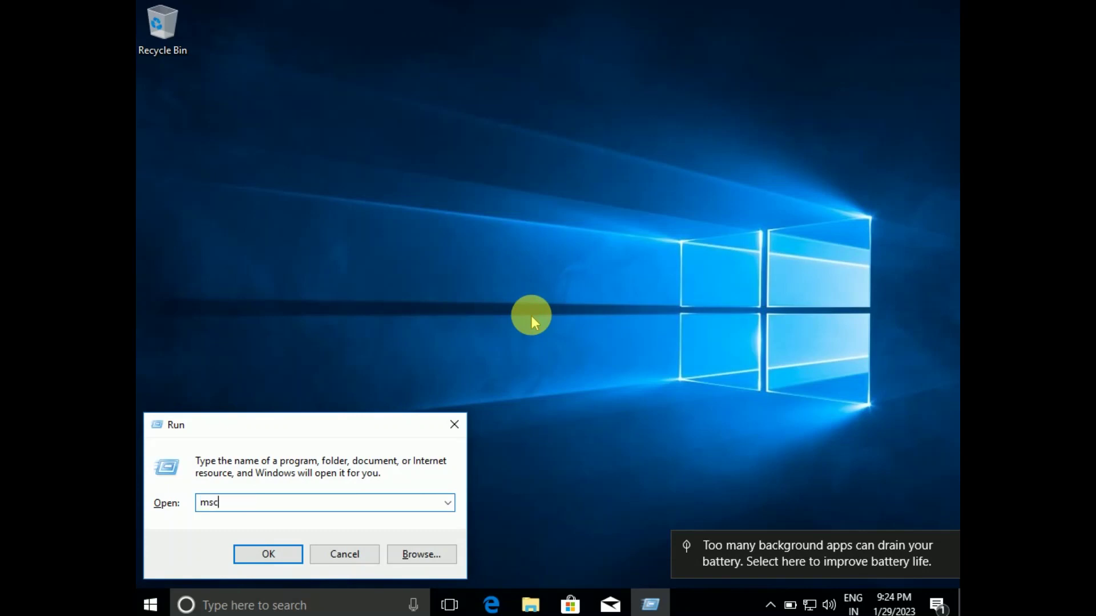
text(onfig)
key(Return)
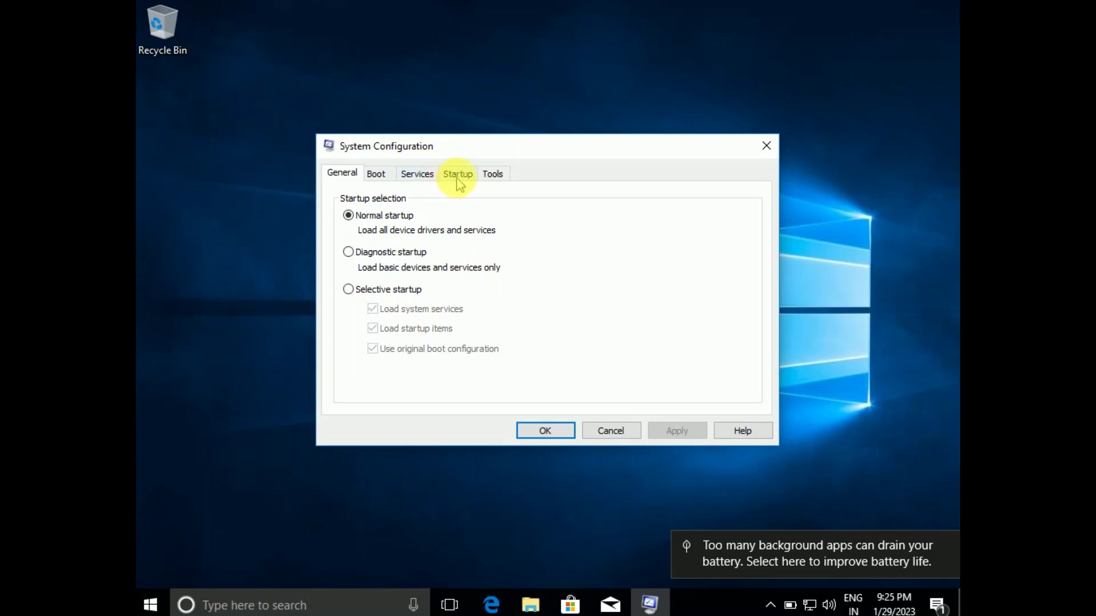
click(458, 177)
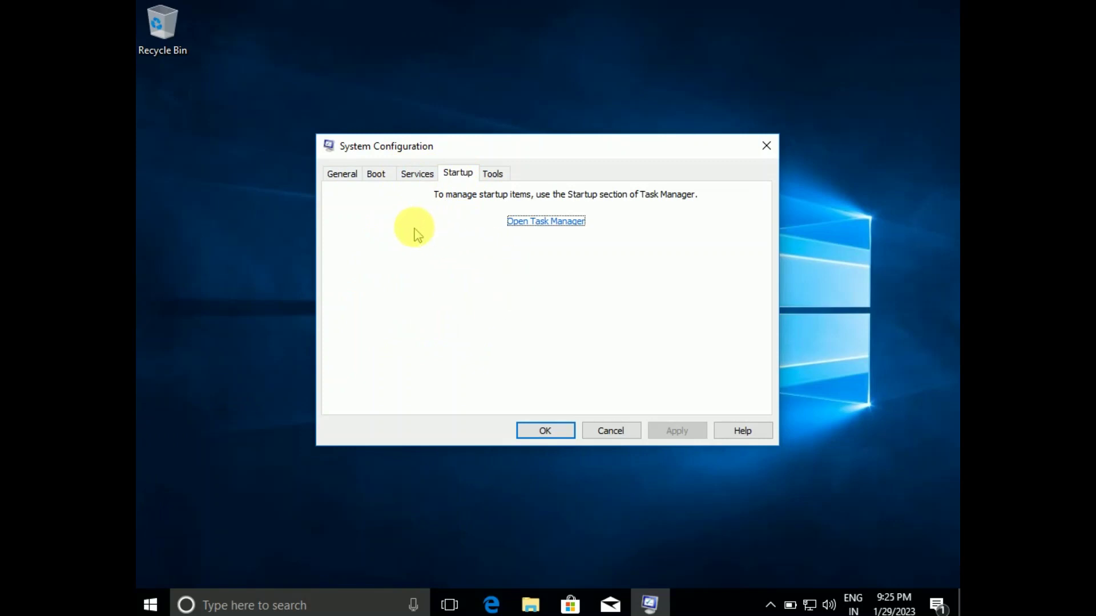
click(378, 175)
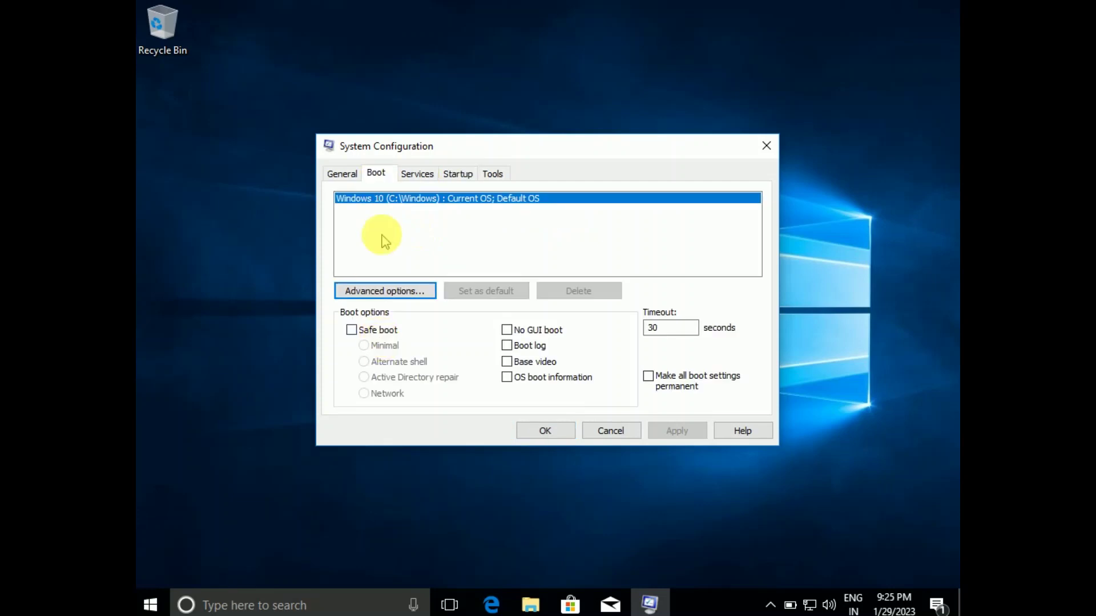
click(415, 176)
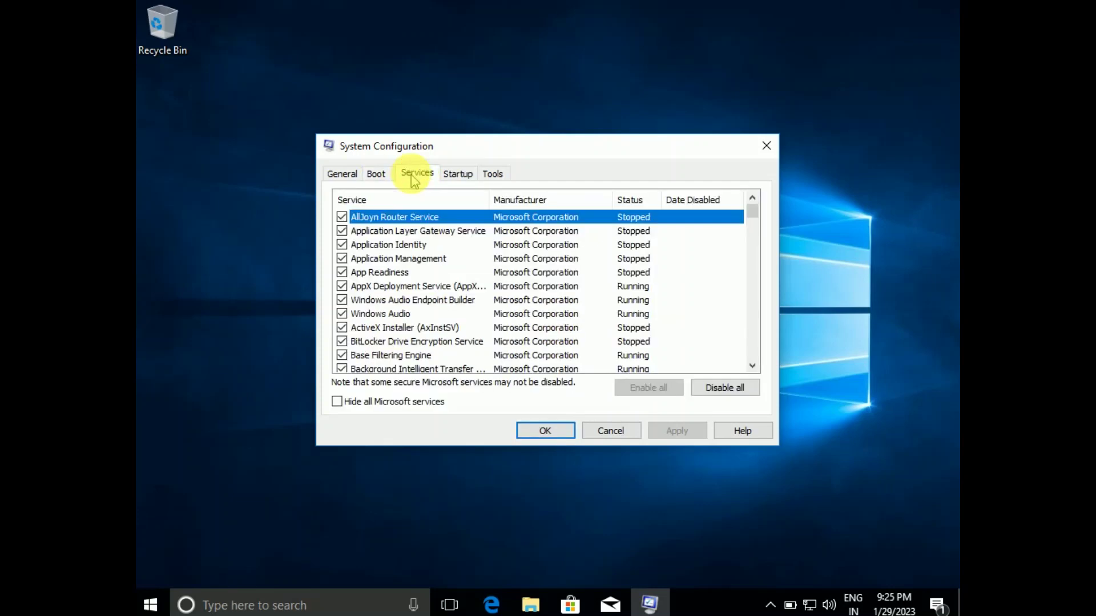
Disable all services, apply the change and confirm with OK
click(730, 390)
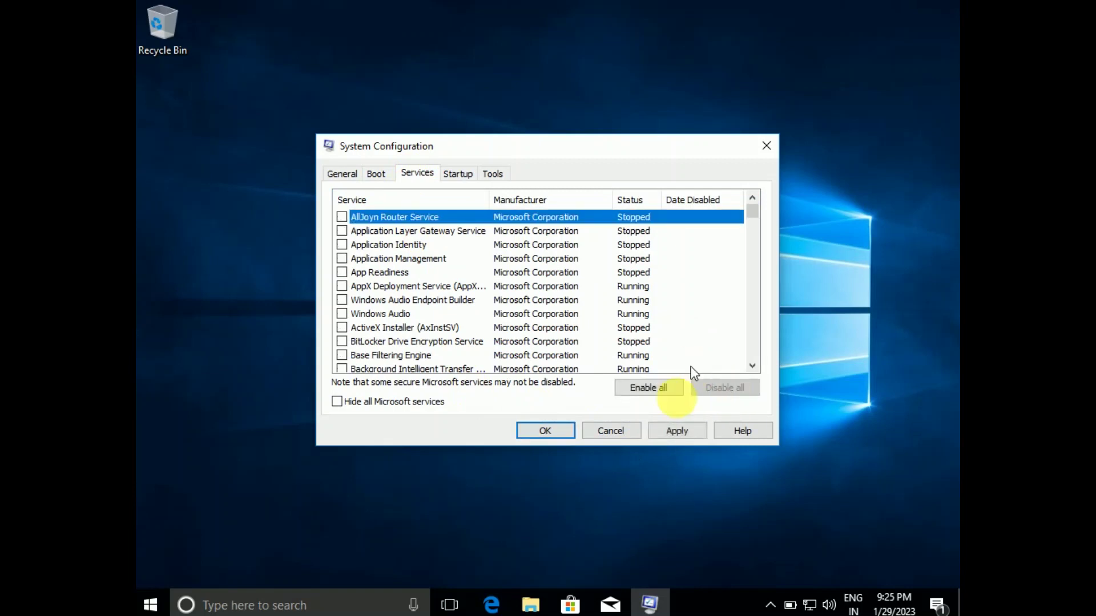
click(675, 433)
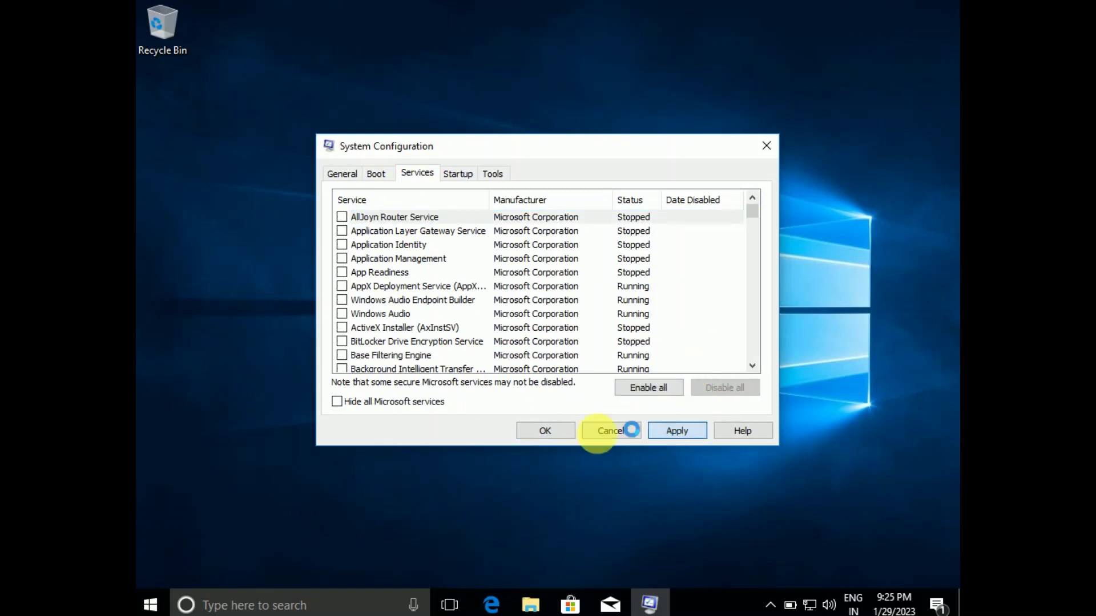
click(567, 433)
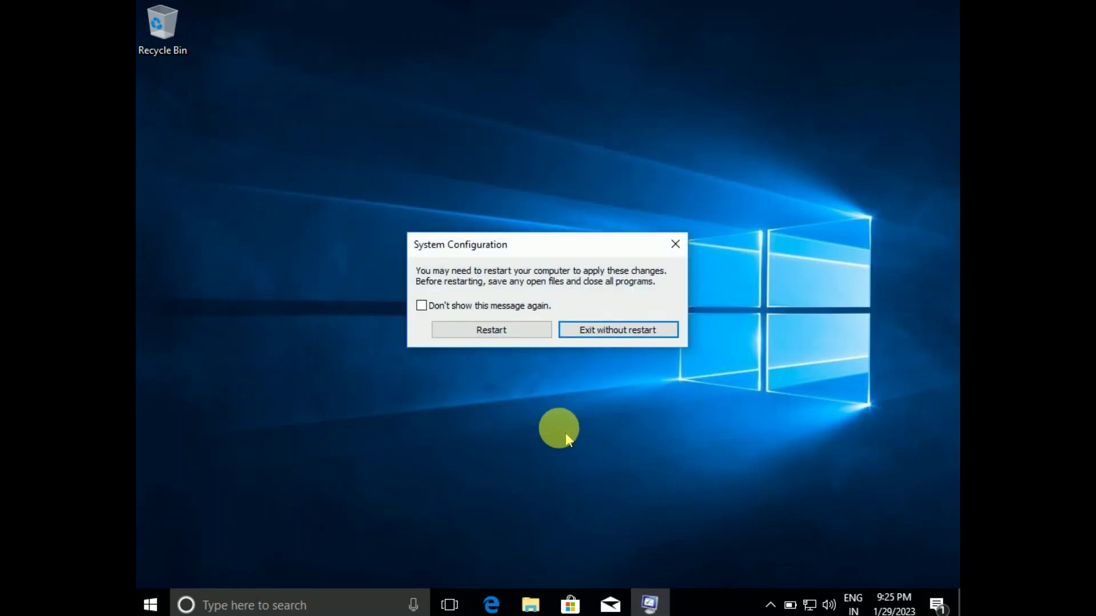
Choose Restart in the System Configuration prompt to reboot the computer
click(519, 338)
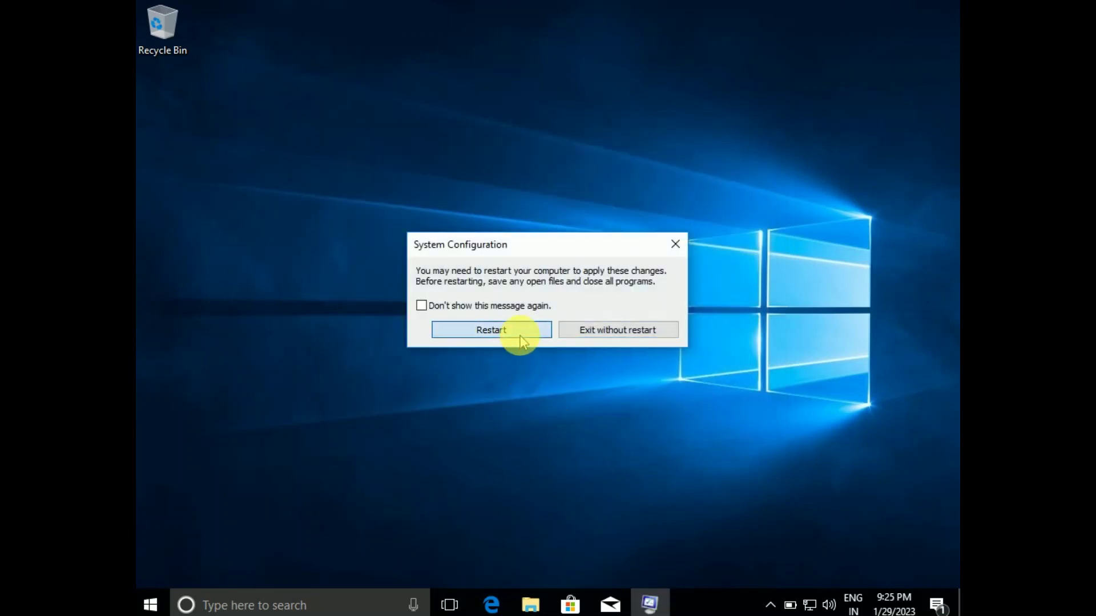